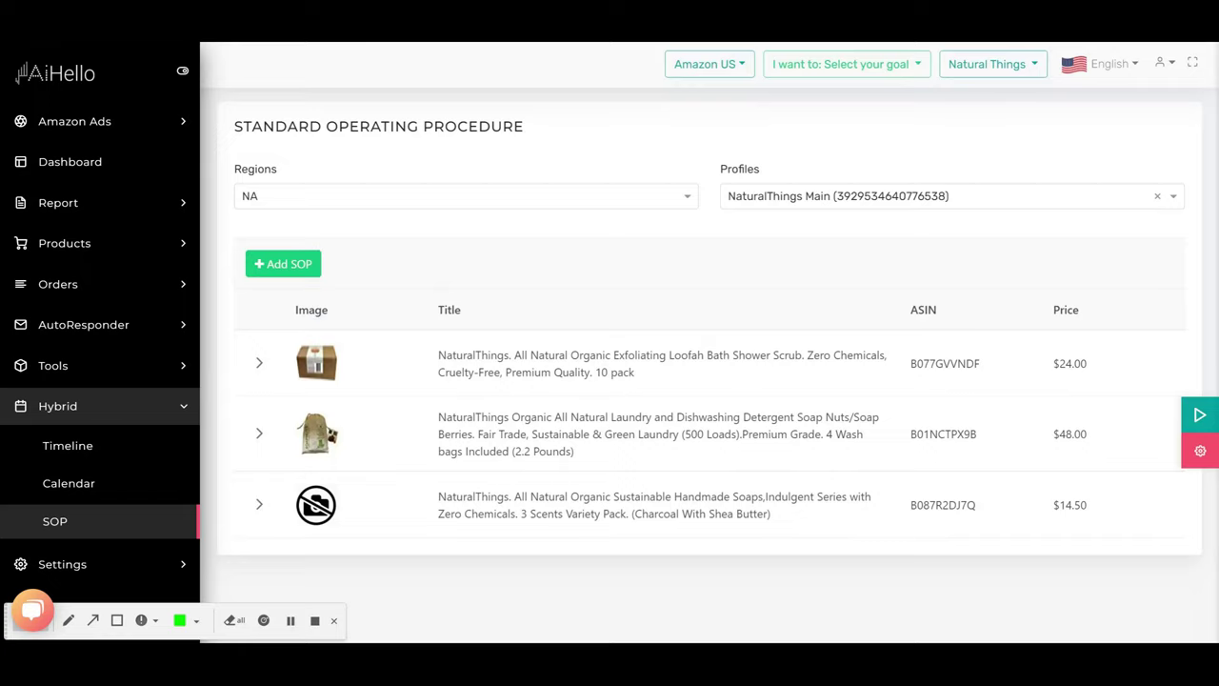
key(a)
drag(584, 270, 328, 265)
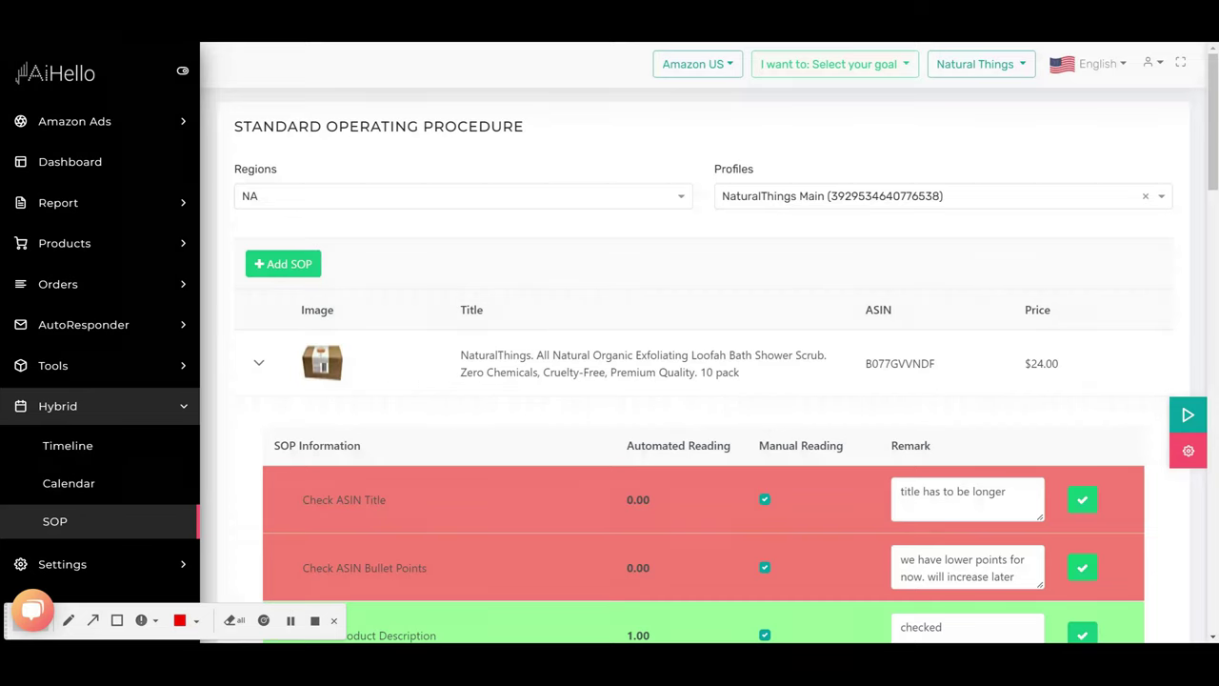
Collapse and reopen the Exfoliating Loofah product's SOP checklist, and submit its Check ASIN Title entry
click(258, 362)
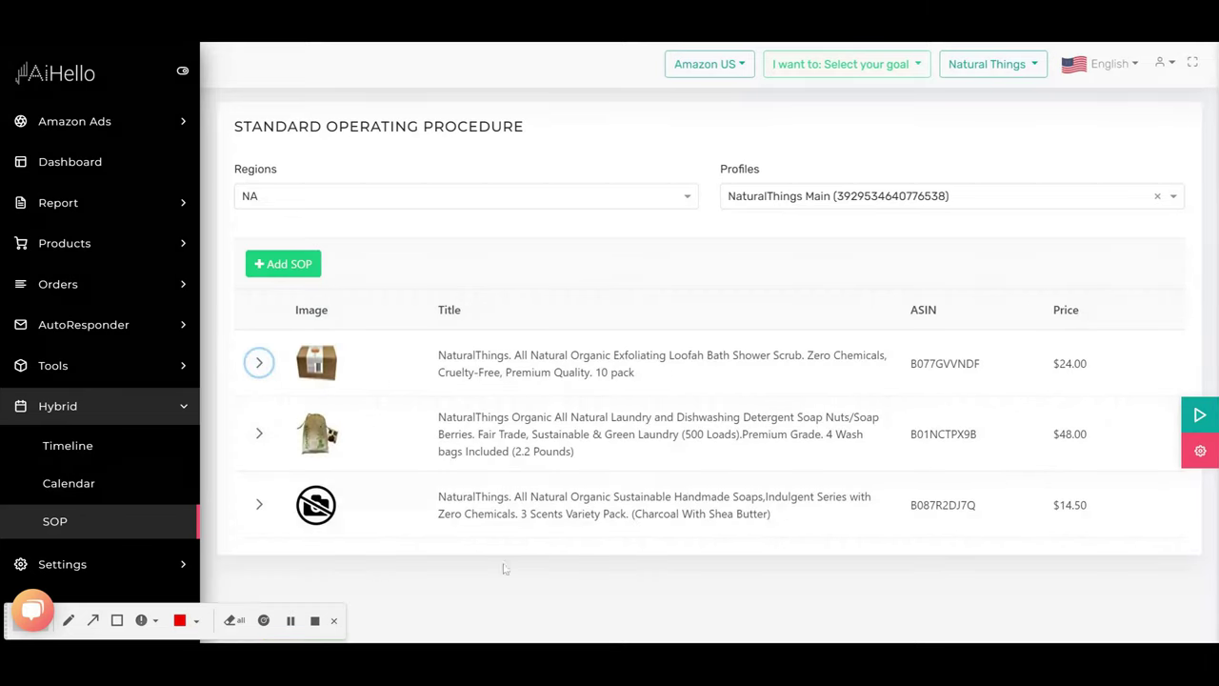
click(258, 362)
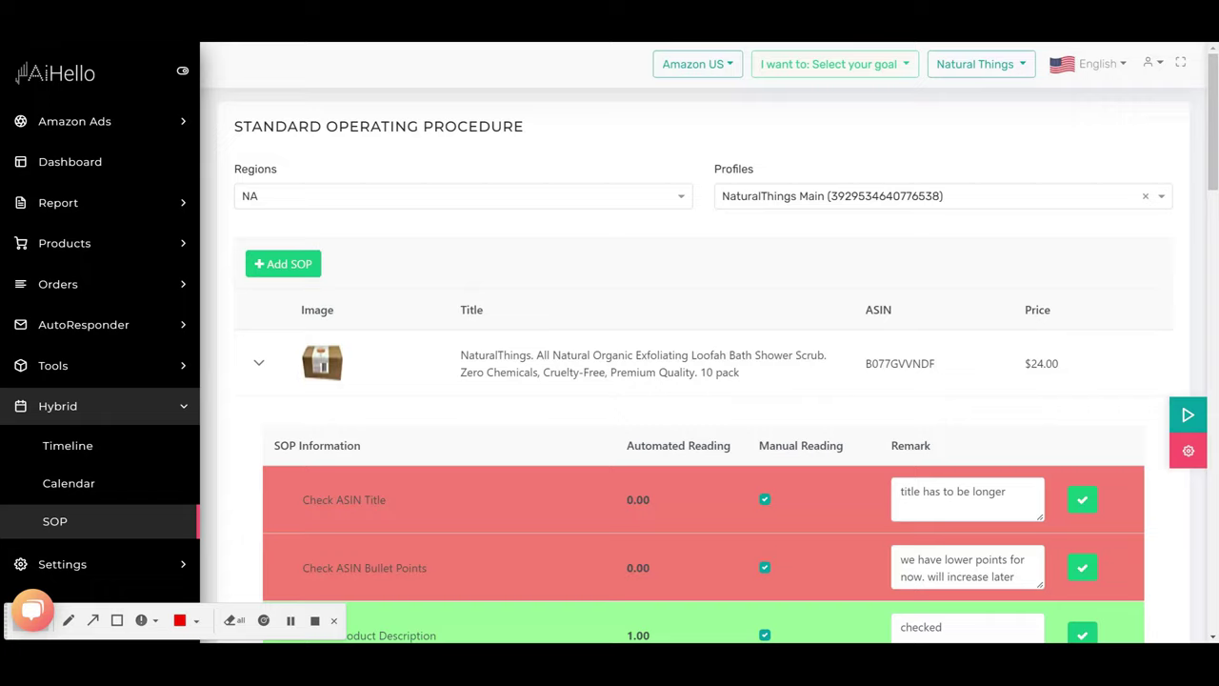
click(1082, 499)
Examine the listing checks, manual readings, remarks and sponsored campaign rows in the Exfoliating Loofah product's SOP checklist
scroll(345, 508, down, 2)
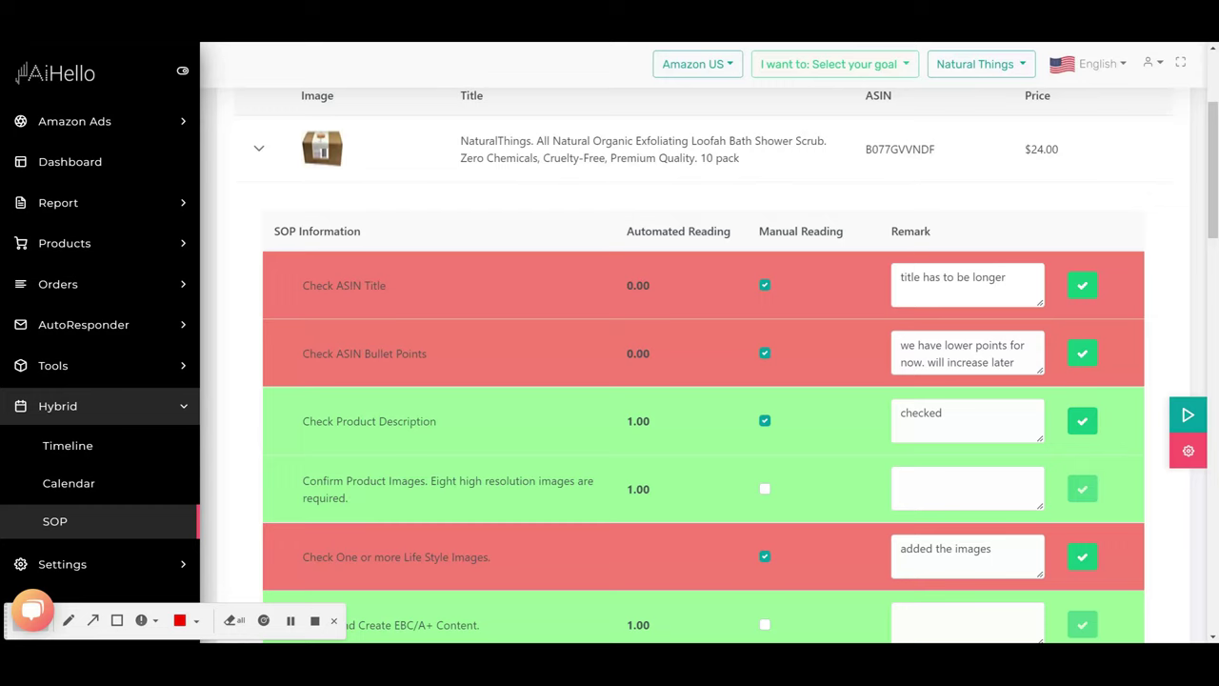
scroll(383, 506, down, 4)
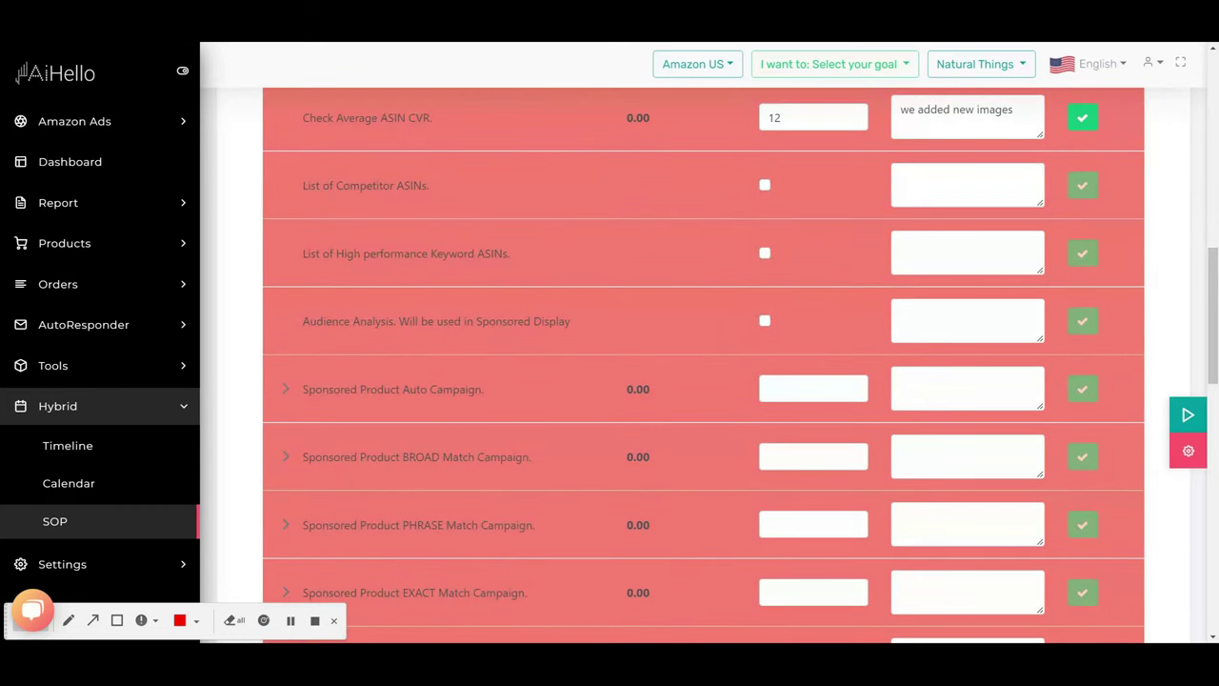
scroll(384, 508, up, 10)
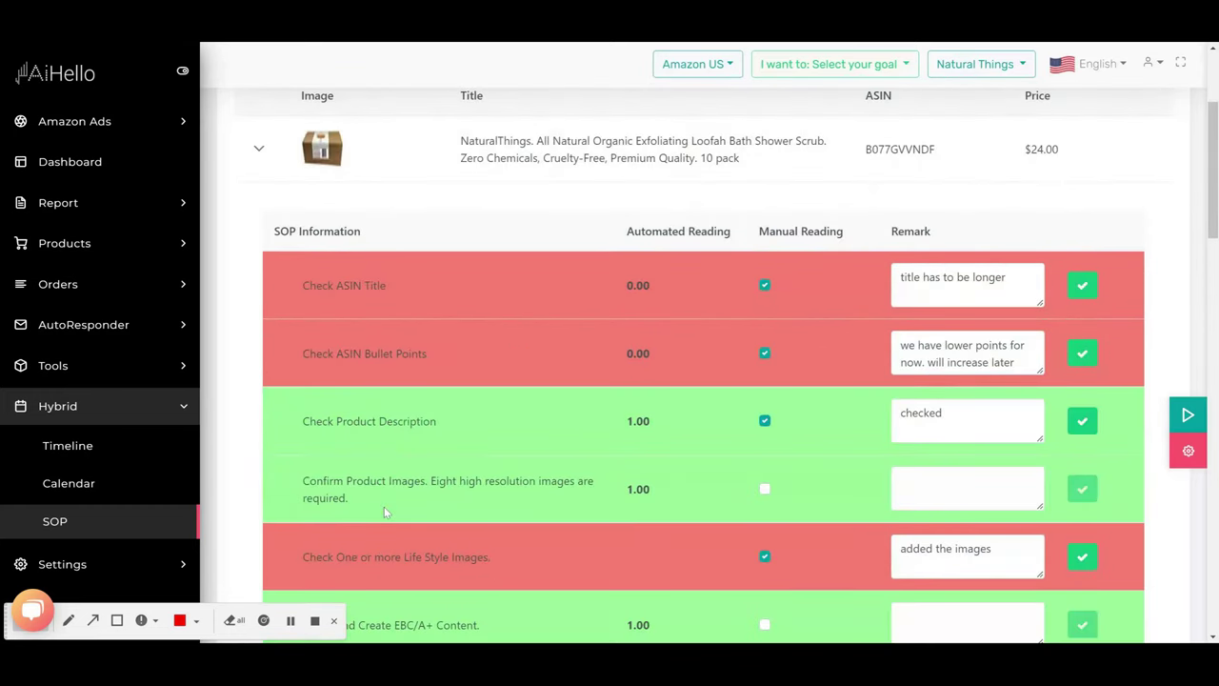
scroll(384, 507, up, 3)
scroll(361, 439, down, 3)
scroll(360, 439, down, 7)
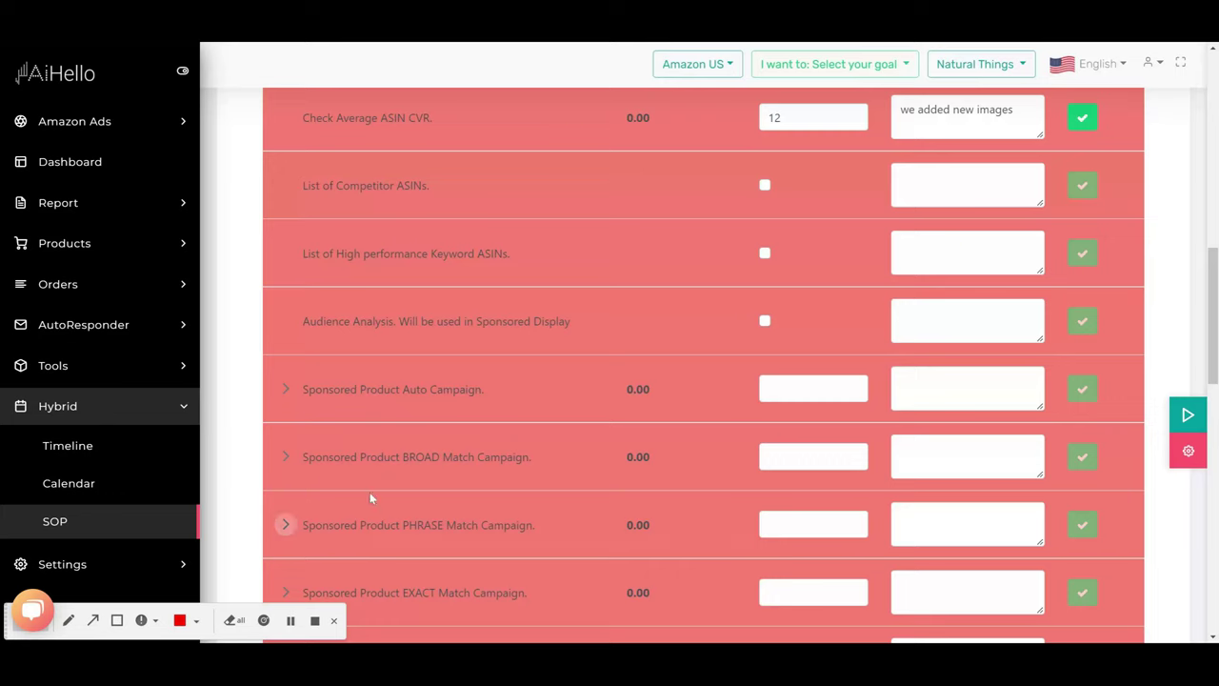
scroll(505, 448, down, 2)
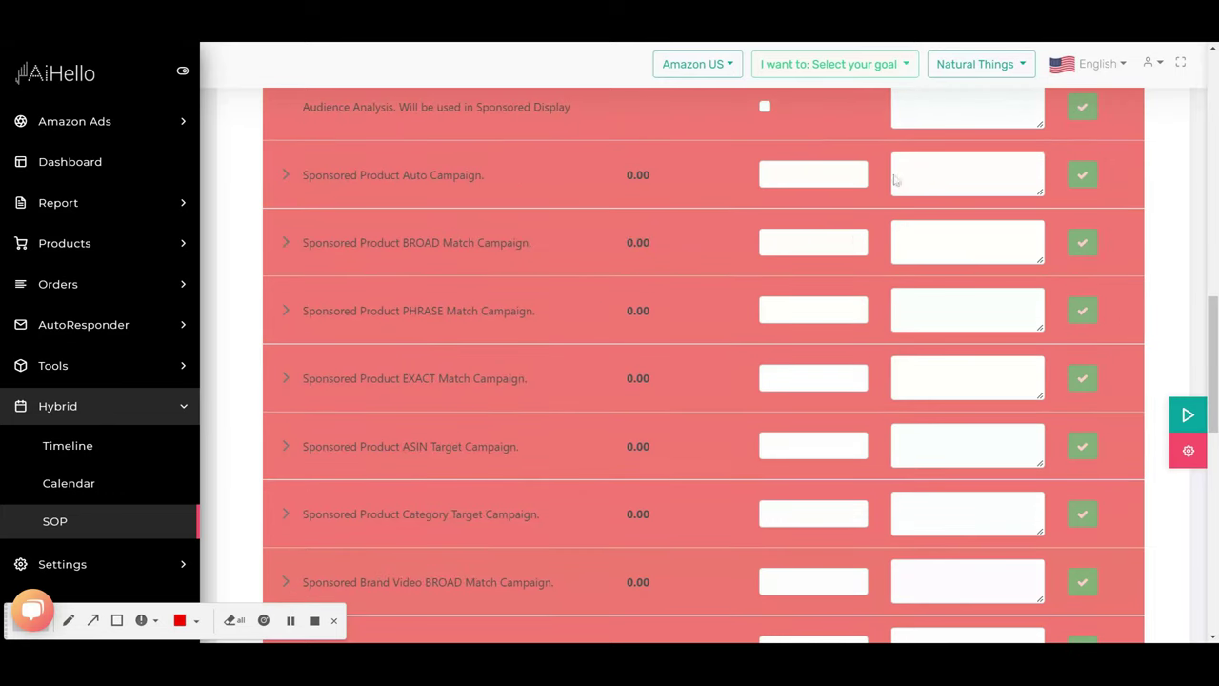
scroll(675, 500, up, 2)
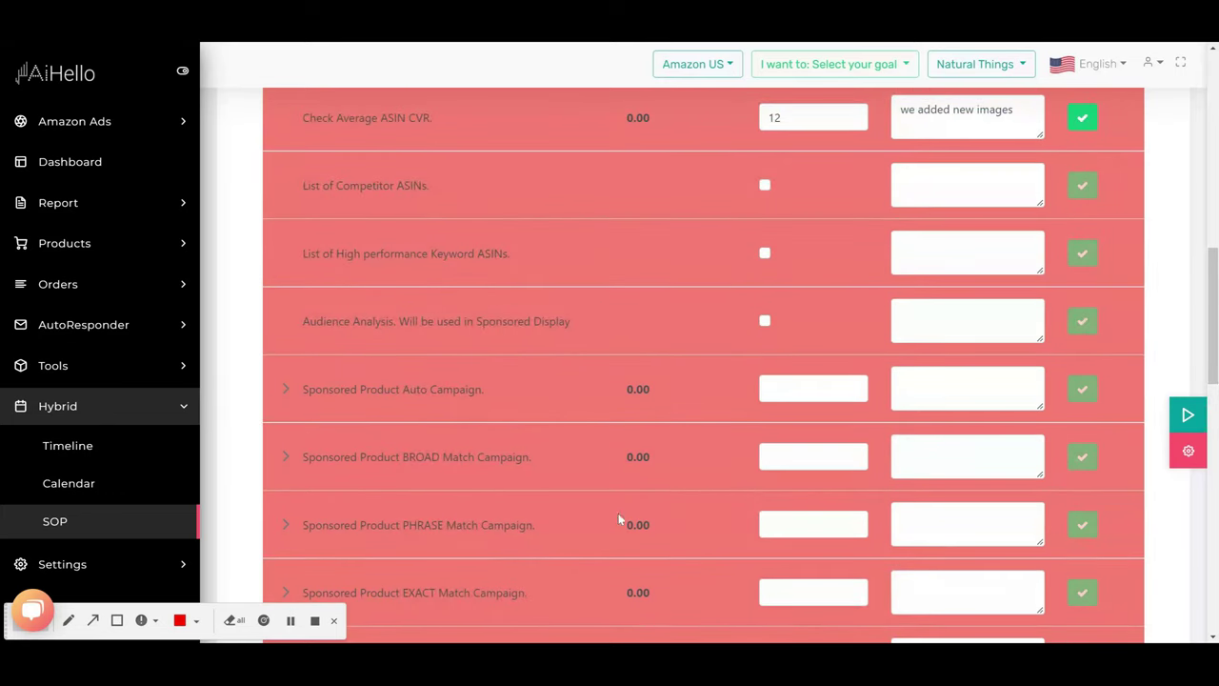
scroll(634, 460, up, 4)
scroll(562, 286, up, 4)
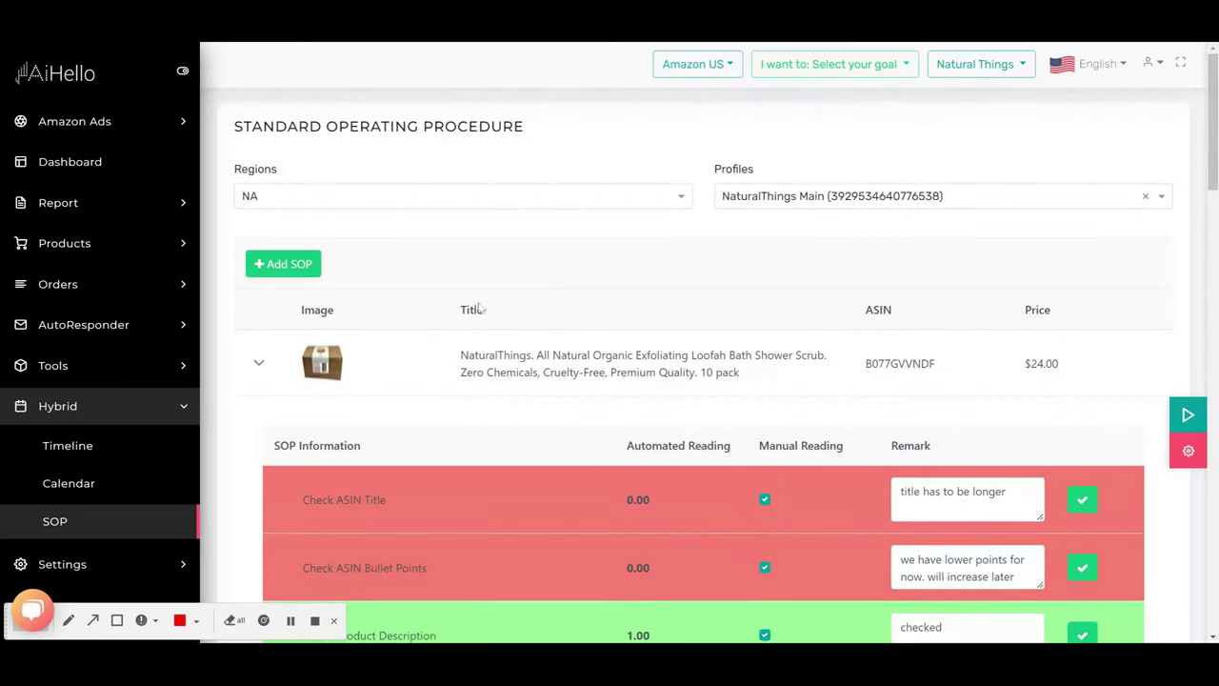
scroll(583, 445, down, 10)
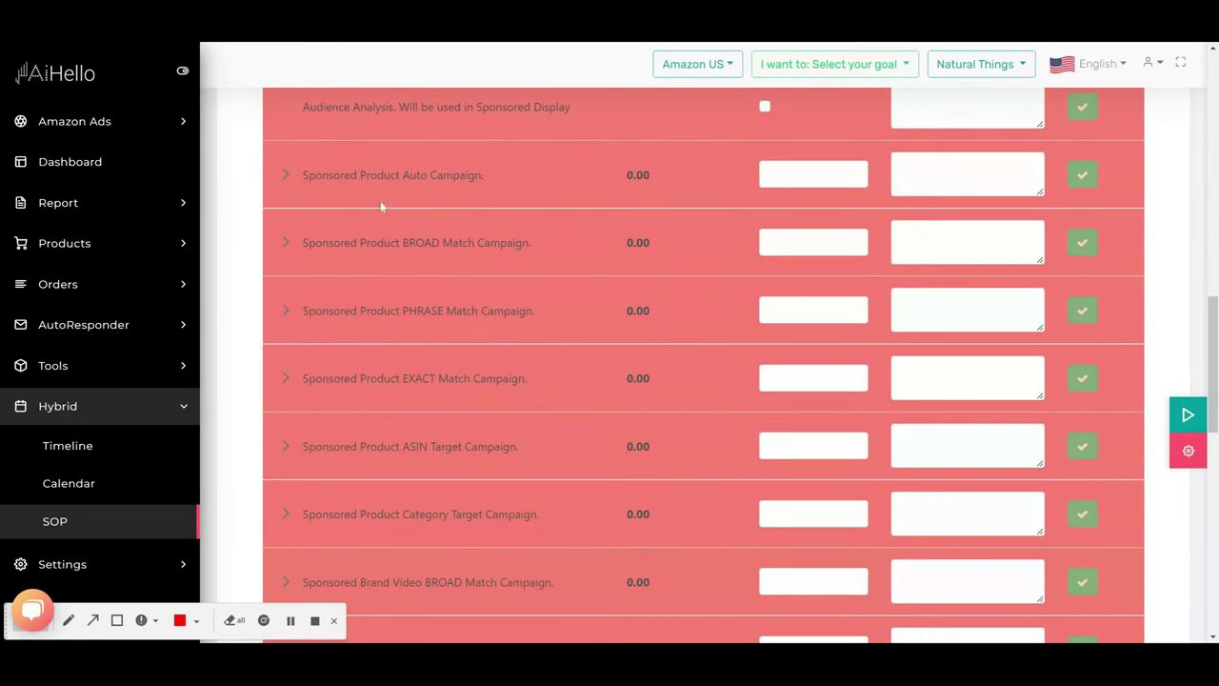
Expand the Sponsored Product Auto Campaign item and examine its Score, CTR, CVR, ACOS and AutoPilot checks
click(284, 144)
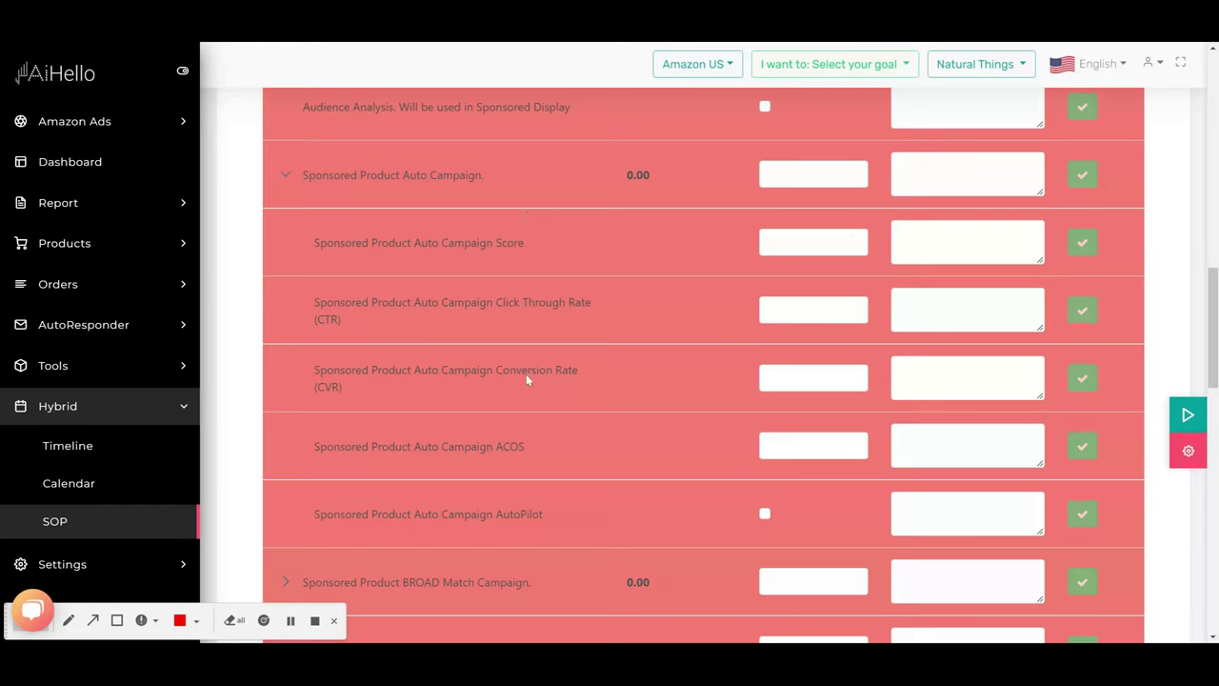
scroll(526, 374, down, 3)
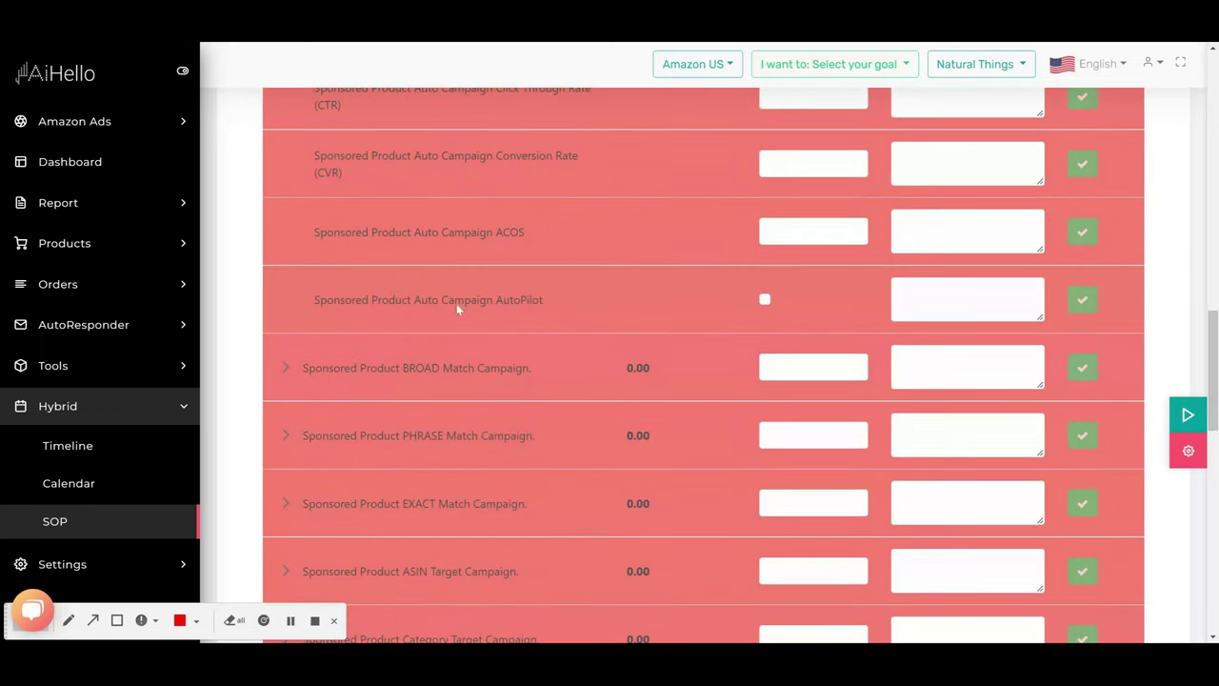
scroll(505, 181, up, 3)
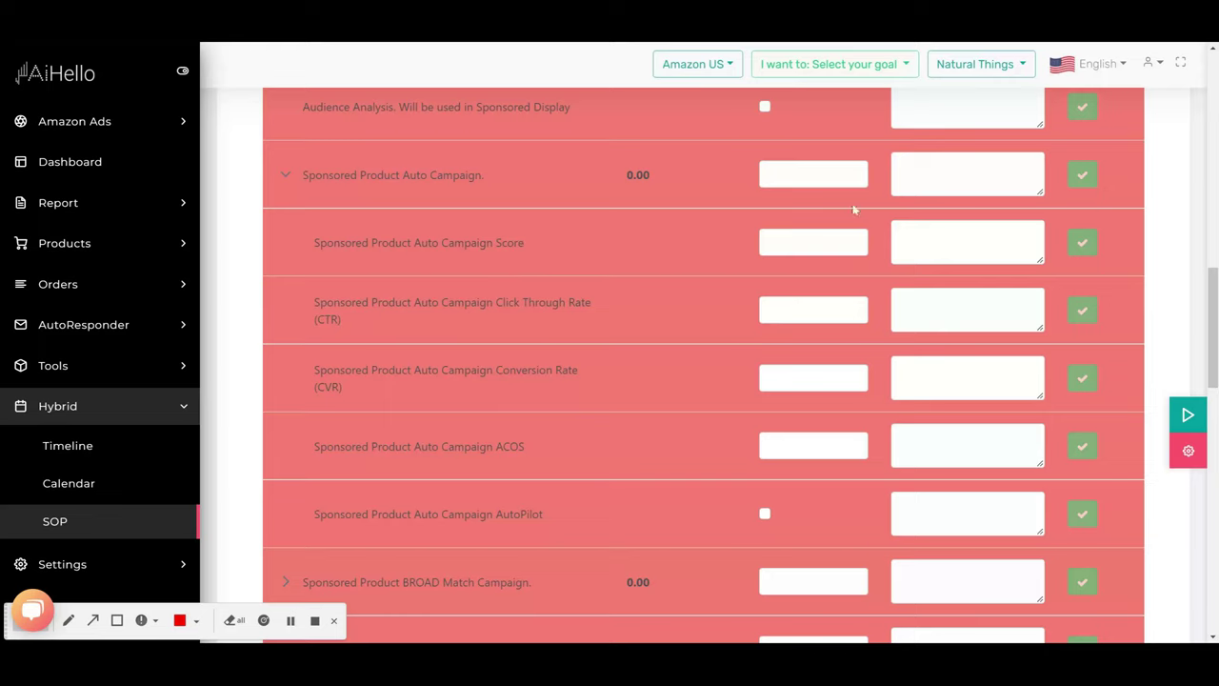
scroll(857, 281, up, 2)
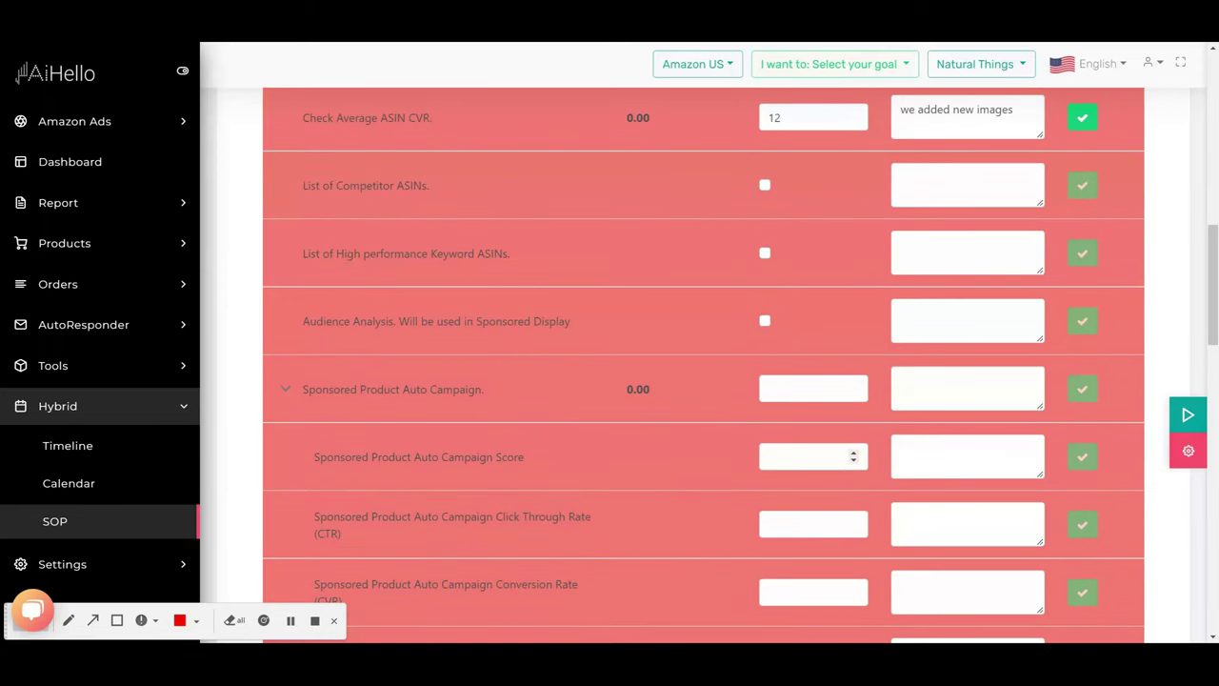
scroll(853, 457, down, 4)
scroll(854, 286, up, 3)
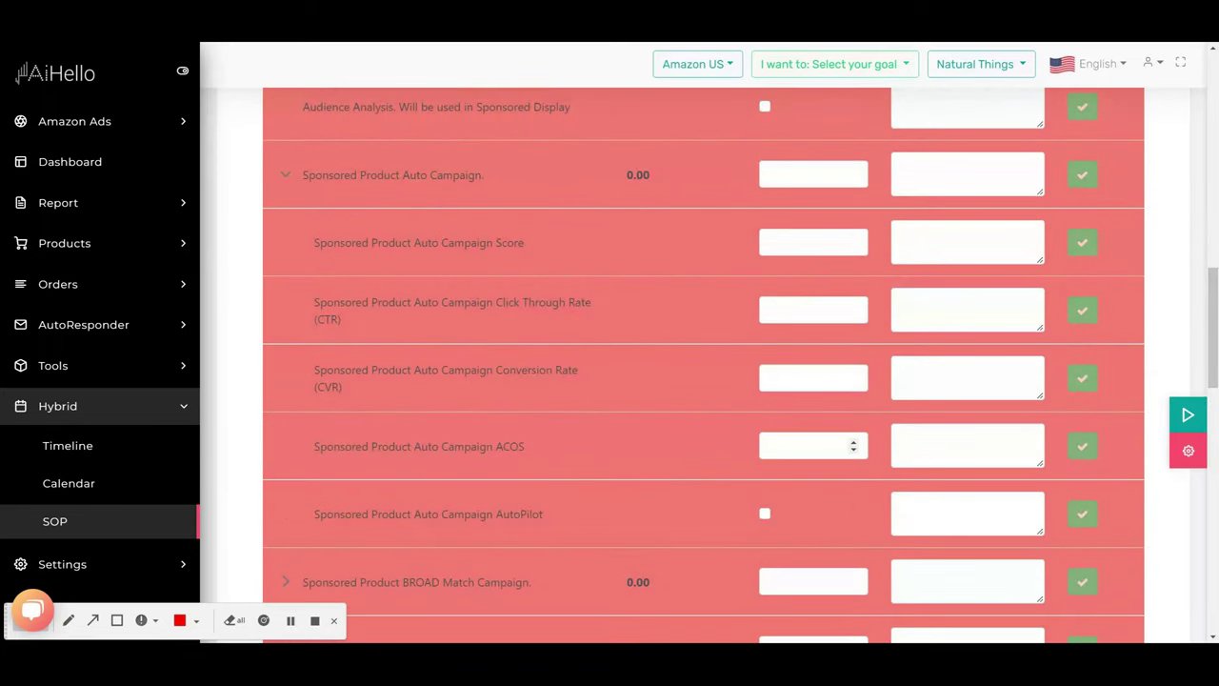
scroll(458, 421, down, 2)
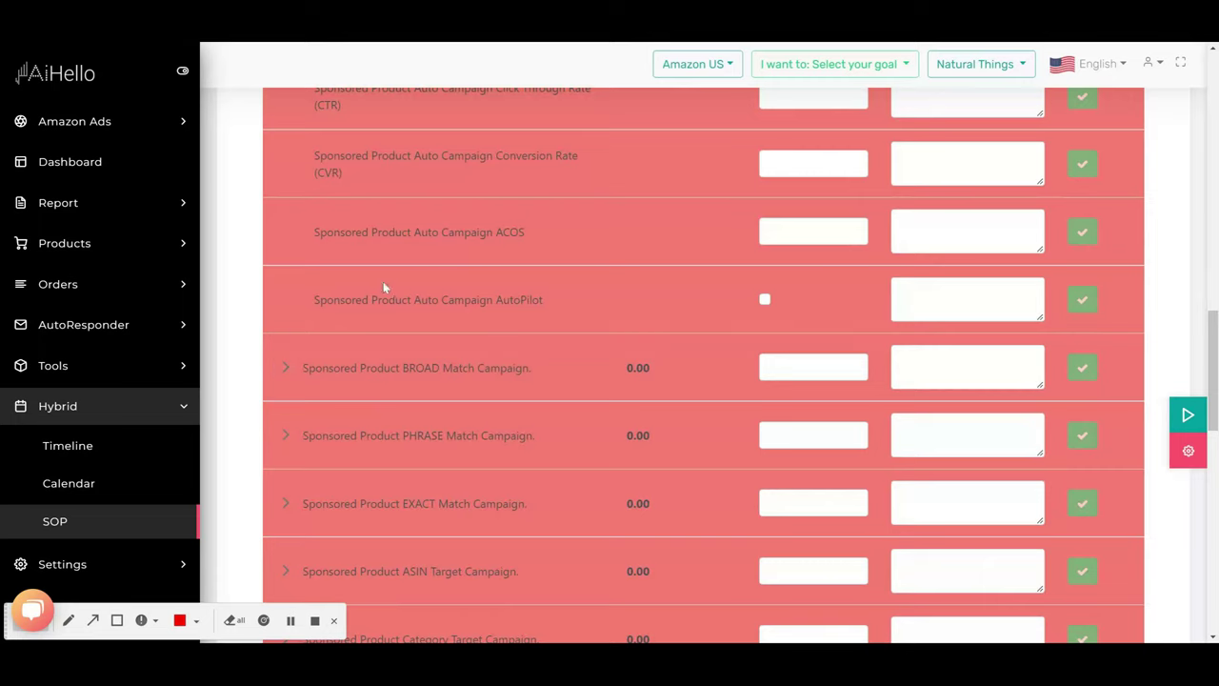
scroll(383, 284, up, 2)
scroll(454, 417, down, 2)
scroll(600, 390, up, 6)
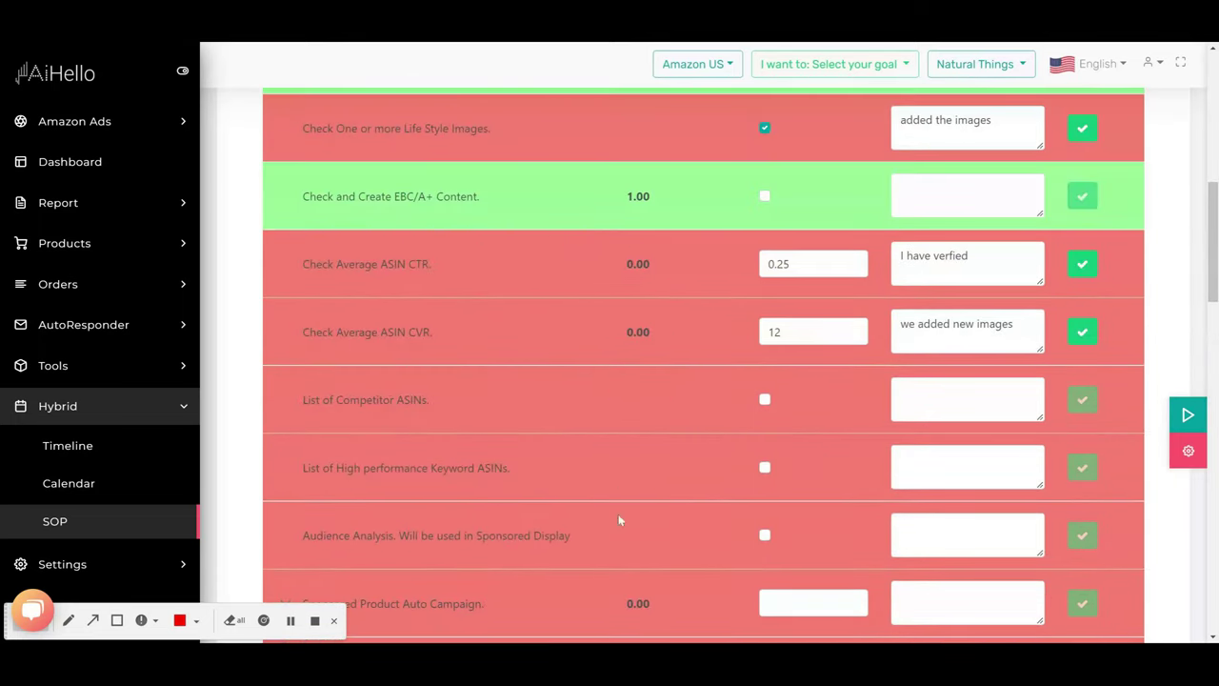
Highlight the names of the Auto Campaign Score and Click Through Rate (CTR) checks one after the other
scroll(619, 460, down, 2)
scroll(618, 460, down, 2)
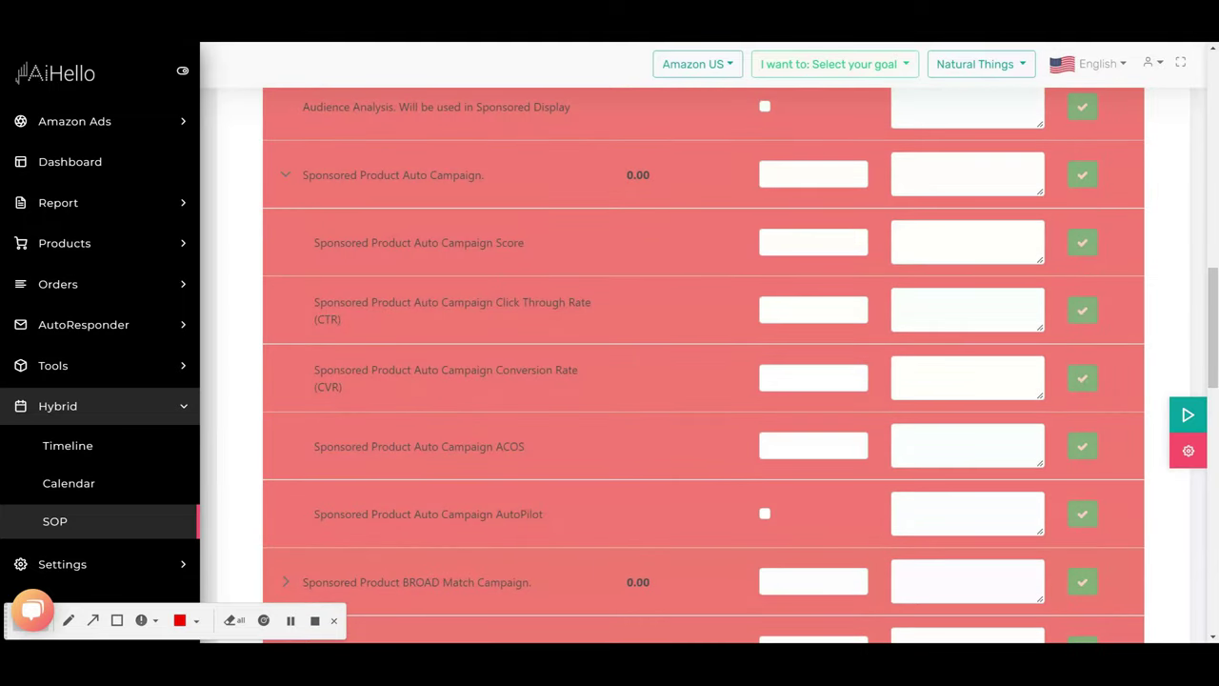
drag(314, 243, 530, 205)
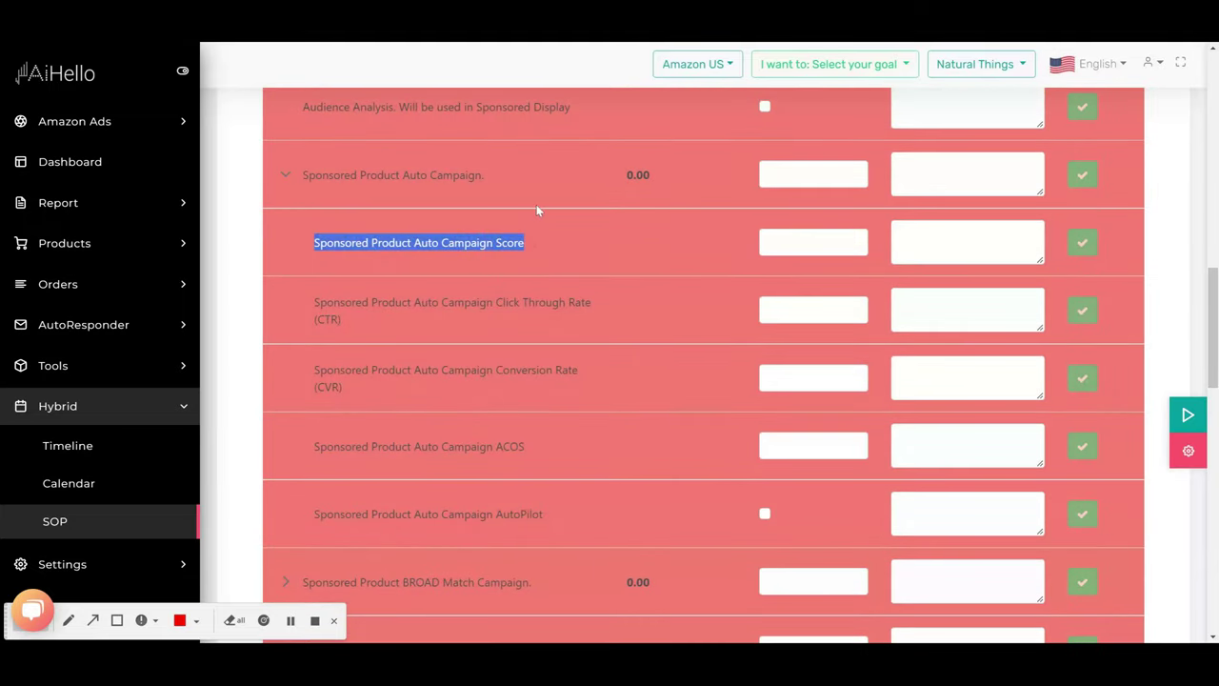
drag(313, 297, 342, 322)
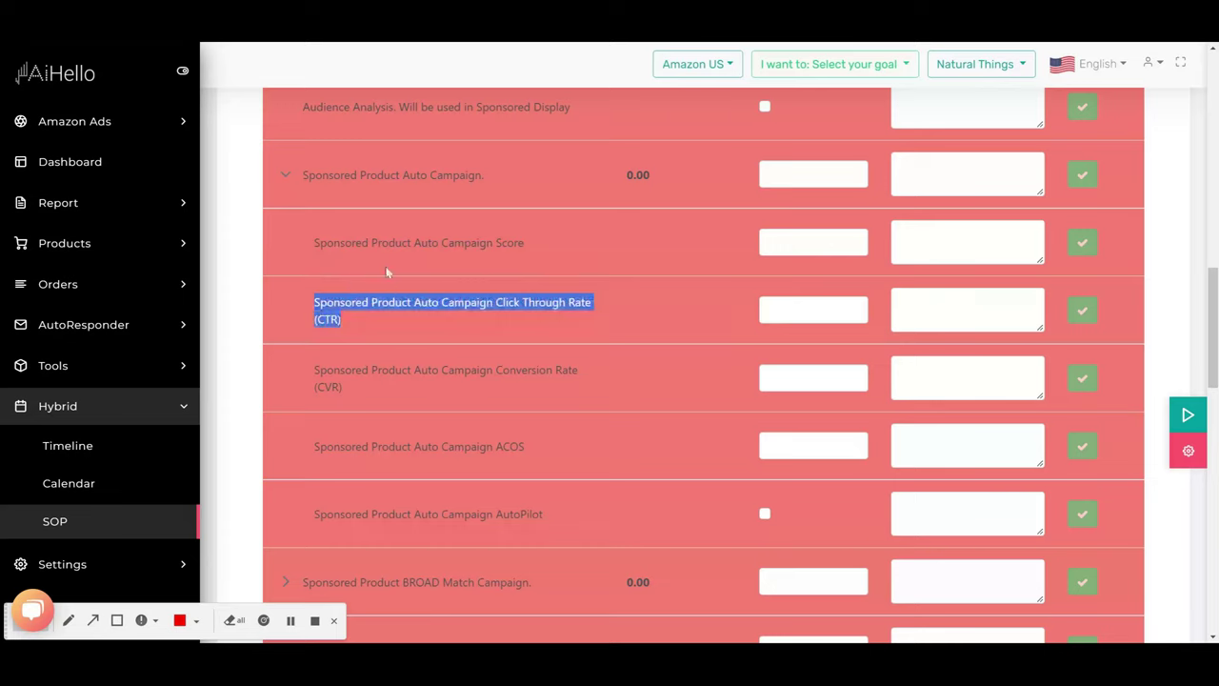
Expand the Sponsored Product BROAD Match Campaign item and examine its sub-checks
scroll(435, 300, down, 2)
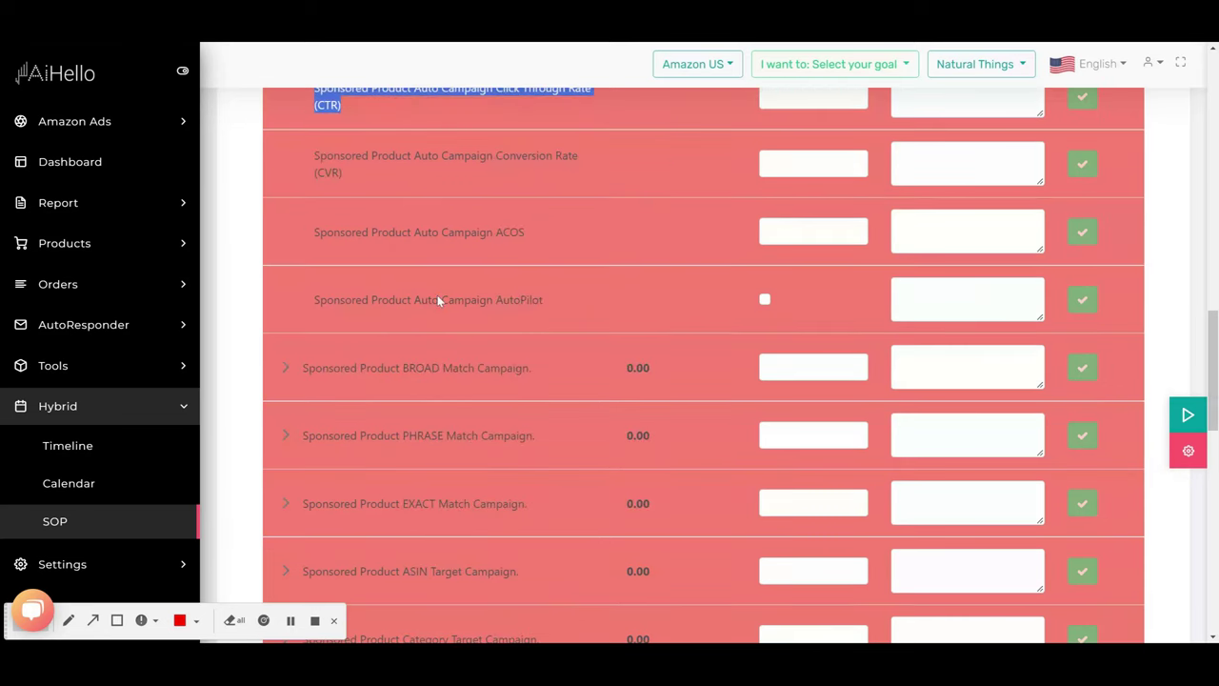
click(285, 368)
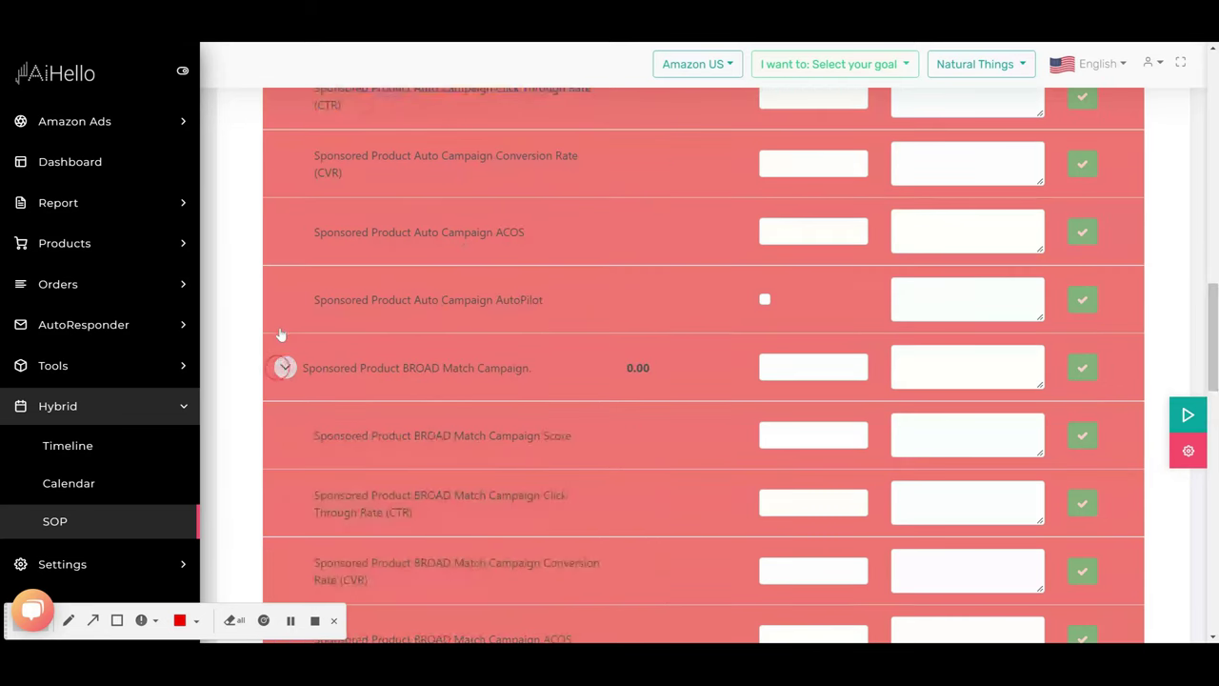
scroll(402, 347, down, 2)
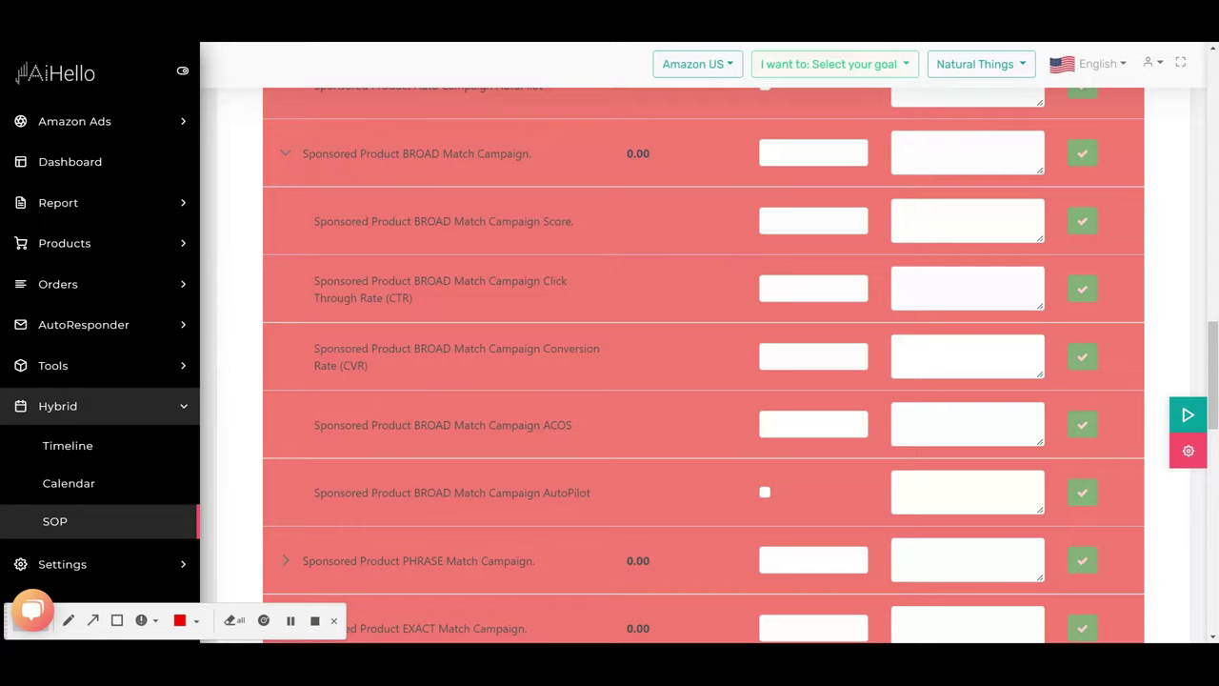
scroll(475, 381, down, 2)
Review the full SOP checklist of the Exfoliating Loofah product again and collapse it back to the product list
scroll(476, 381, up, 15)
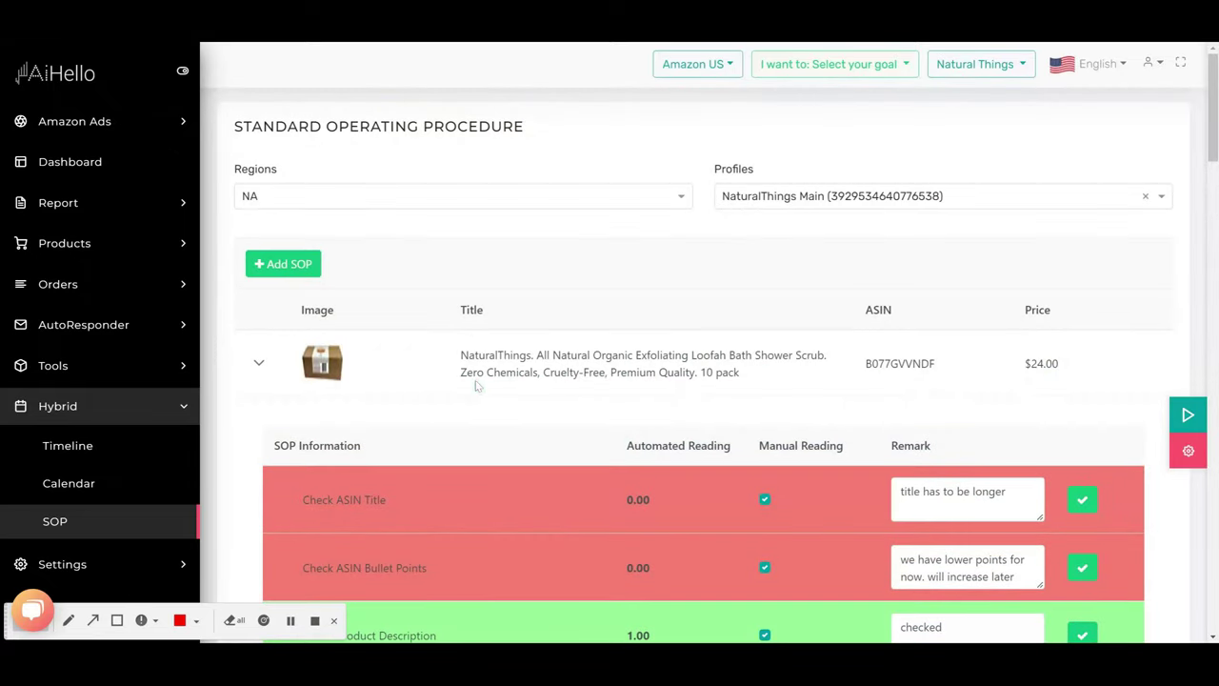
scroll(475, 380, down, 4)
scroll(498, 458, down, 6)
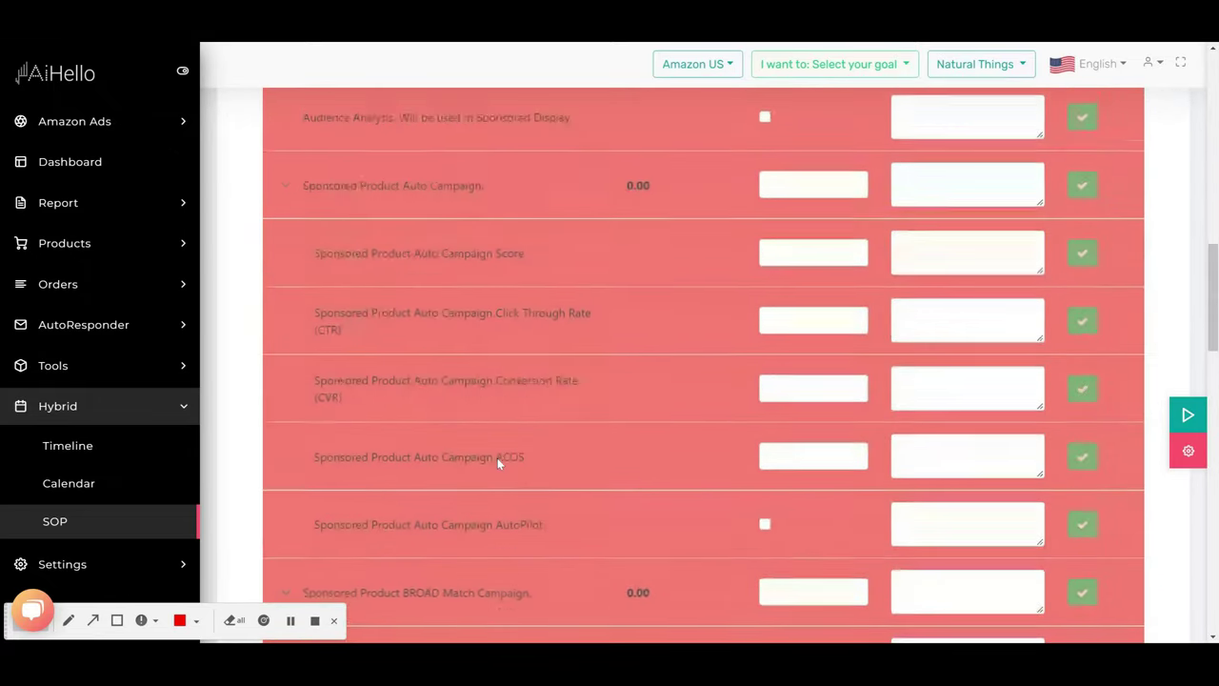
scroll(497, 458, down, 4)
scroll(498, 458, up, 10)
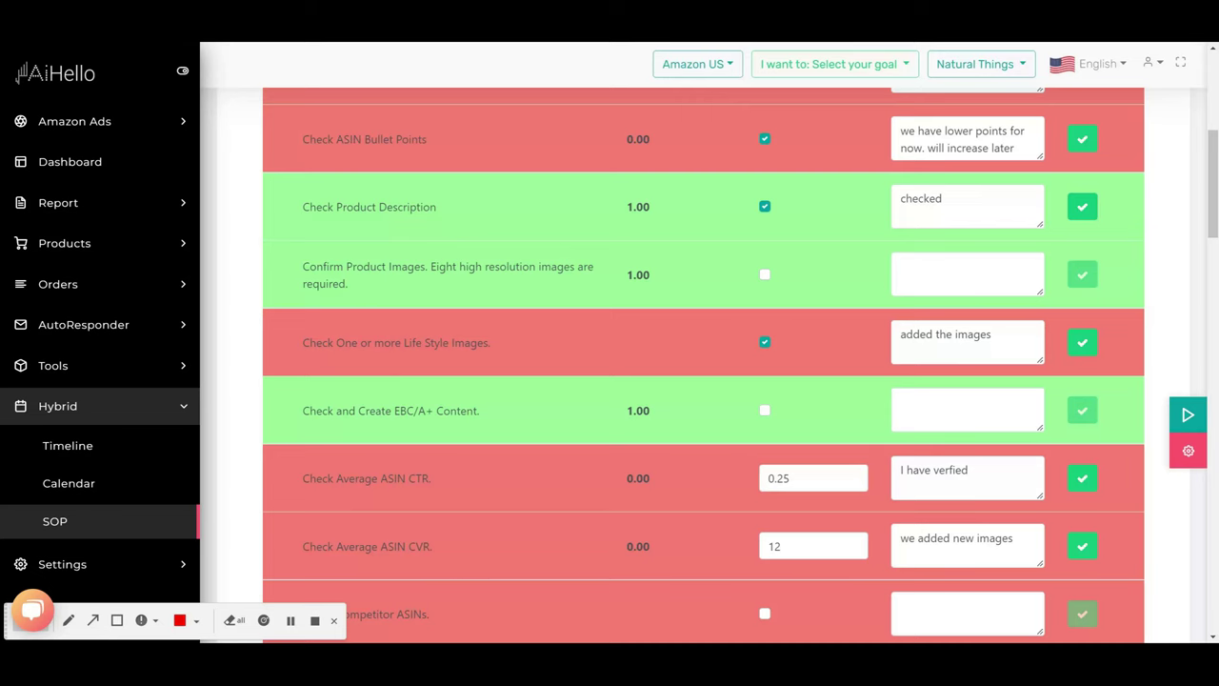
scroll(240, 295, up, 5)
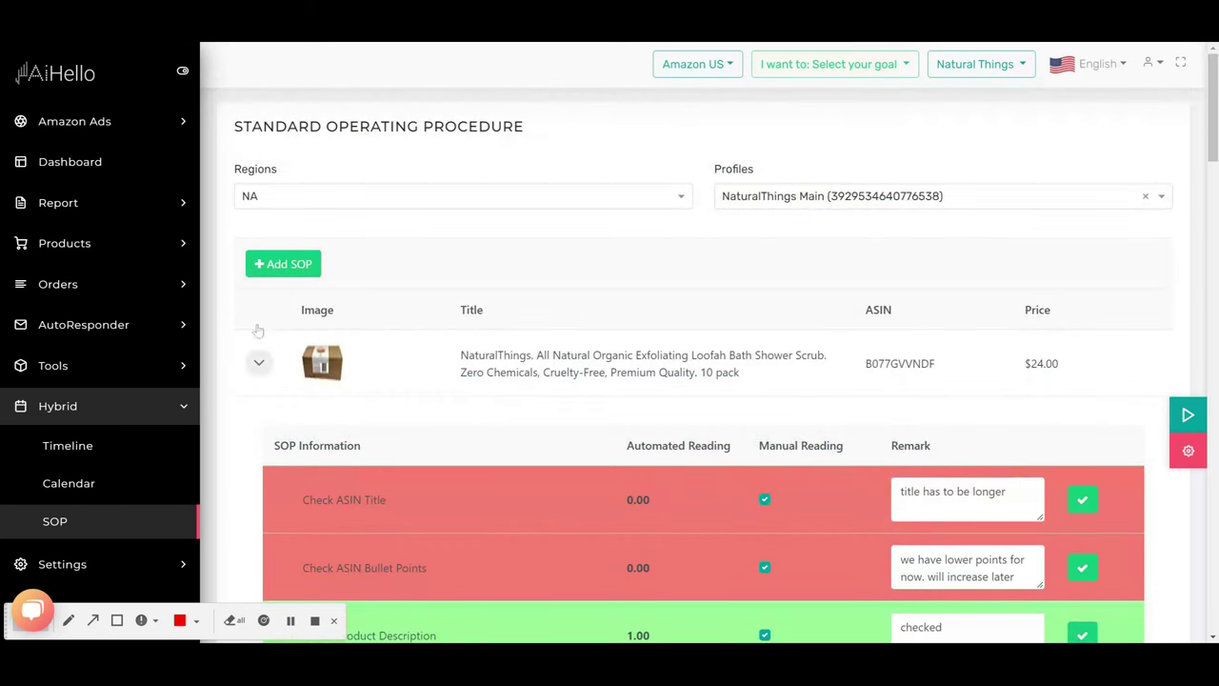
click(258, 362)
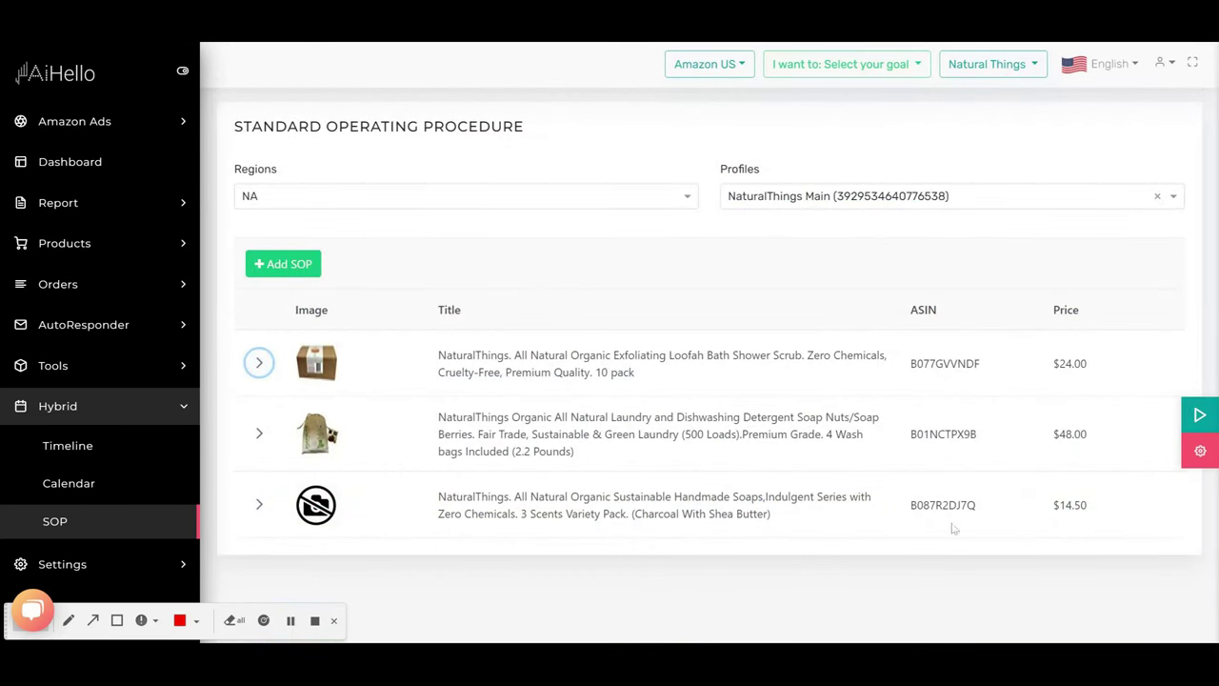